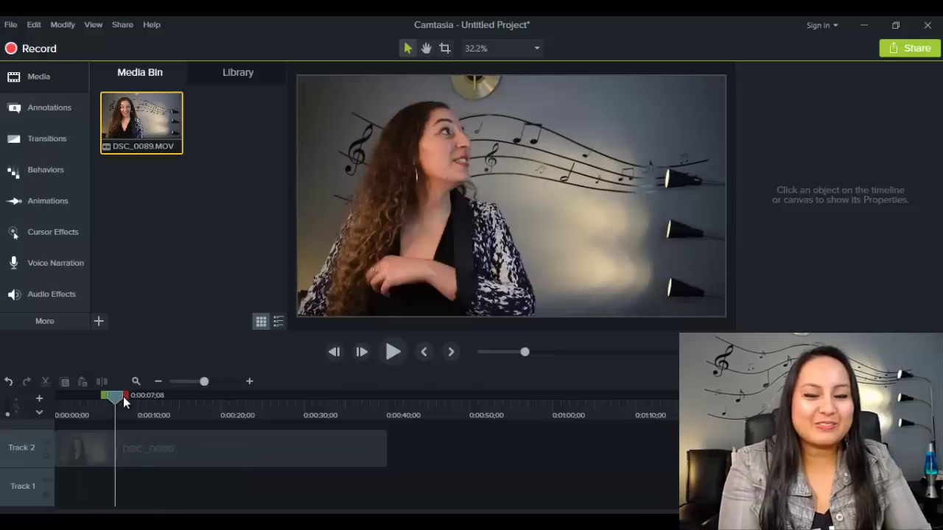
Split the DSC_0089 clip at about 12 seconds and delete the opening part.
left_click_drag(123, 396, 157, 411)
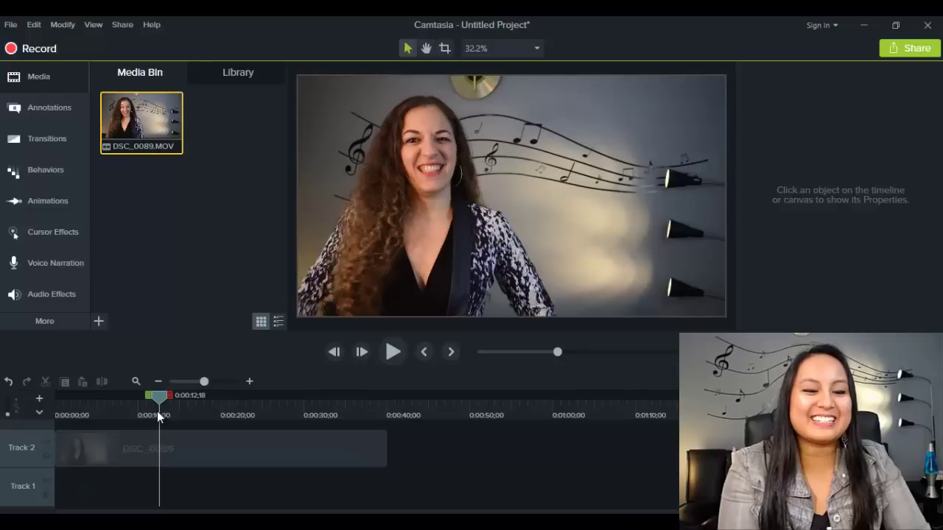
left_click(121, 450)
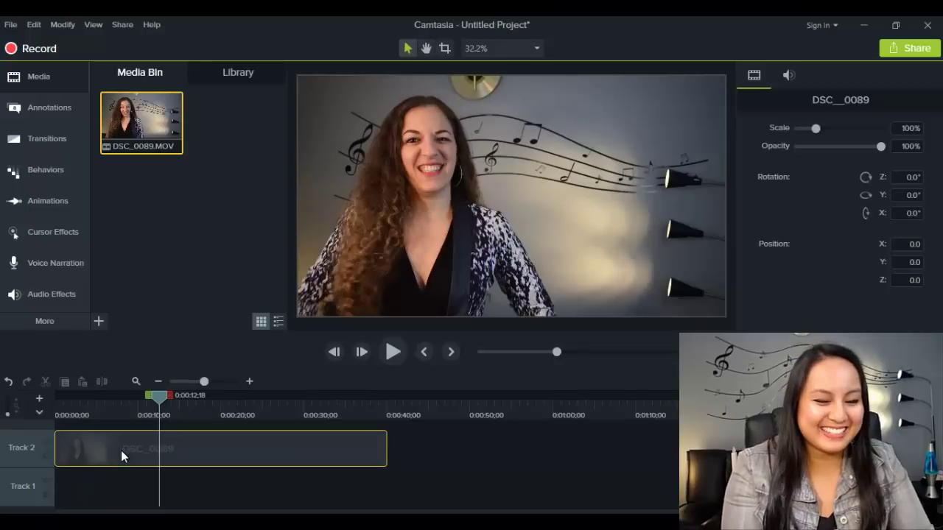
left_click(101, 383)
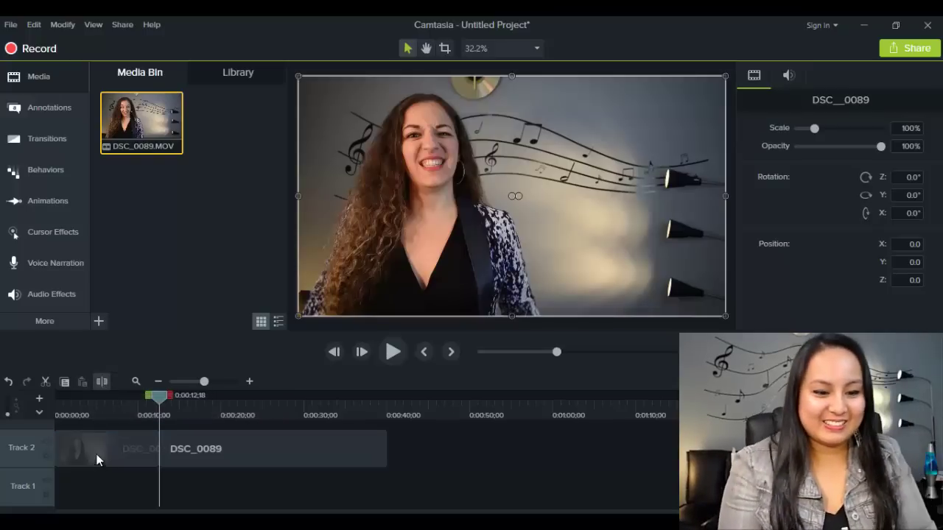
key("Delete")
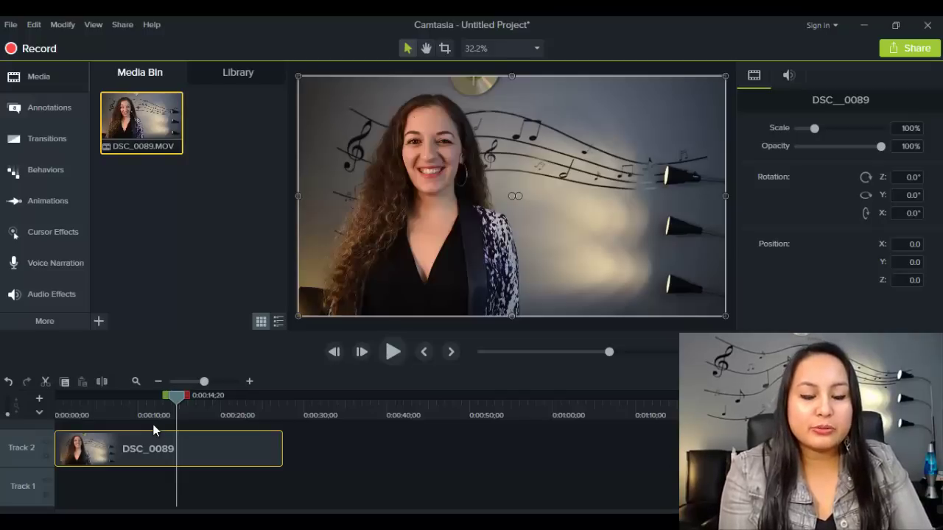
Drag the trimmed DSC_0089 clip on Track 2 so it starts at 00:00:00;00.
mouse_move(141, 448)
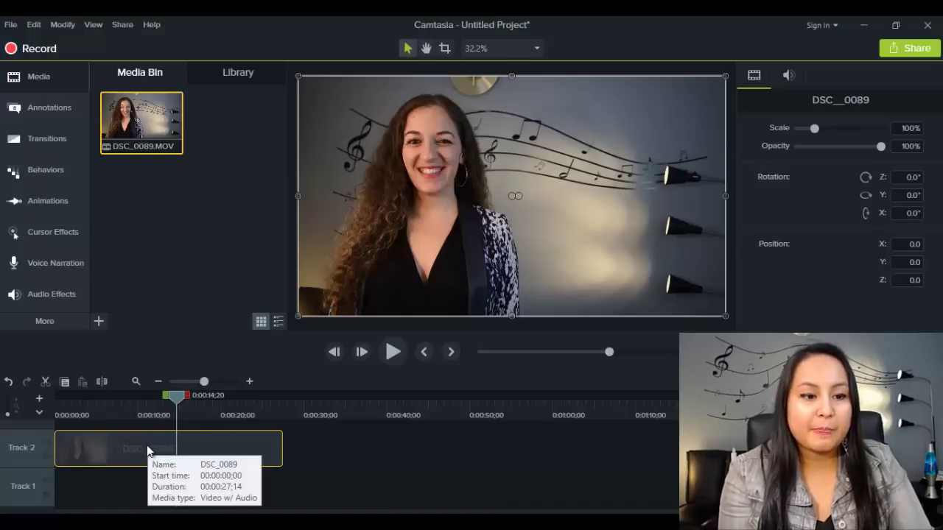
Add a 149% Zoom-n-Pan on the music-note wall near 3 s, returning to 100% by 00:00:07;25.
left_click(41, 208)
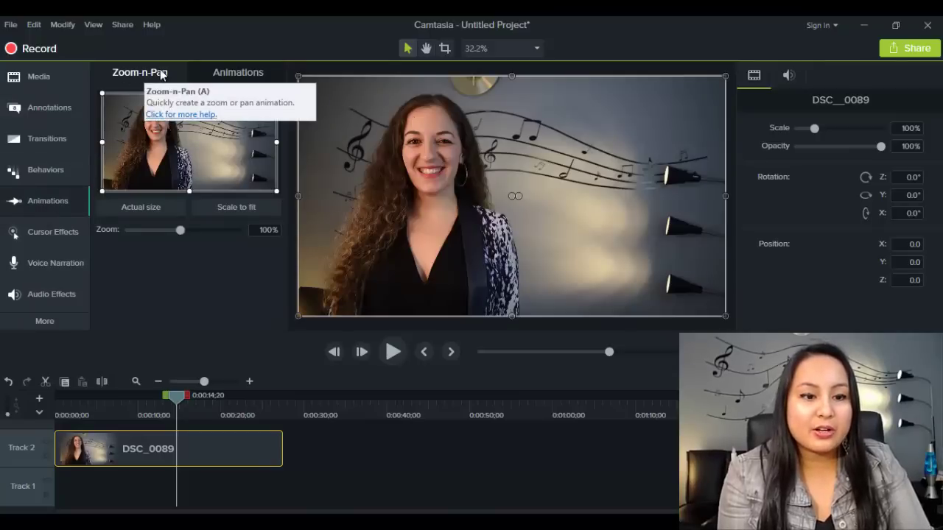
left_click(79, 413)
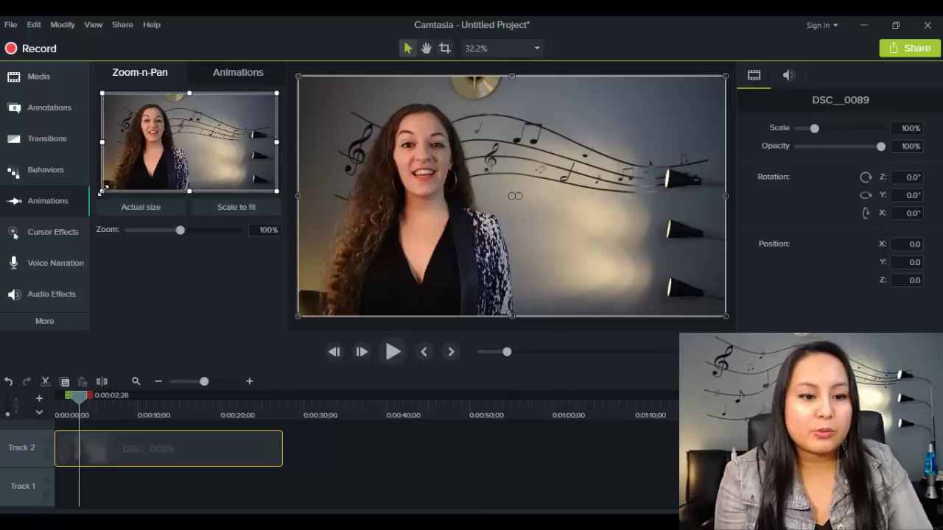
left_click_drag(100, 194, 160, 145)
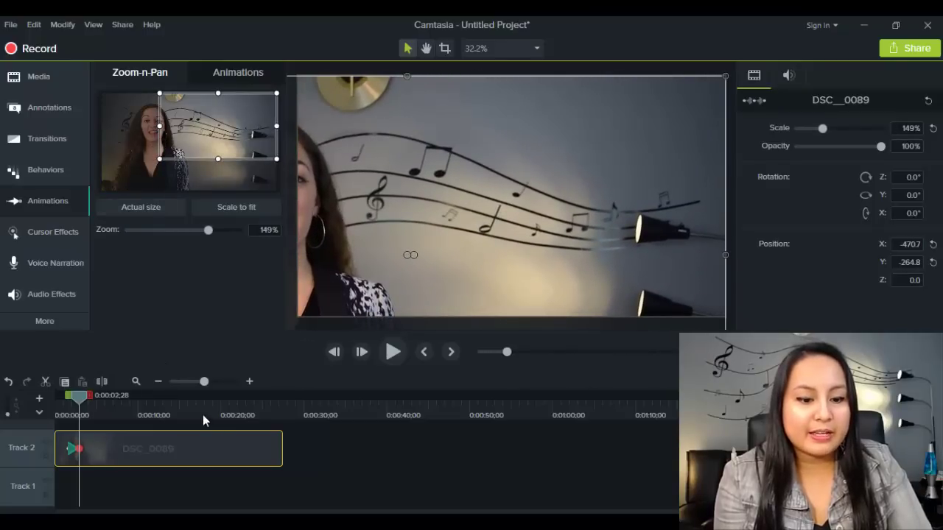
left_click(119, 413)
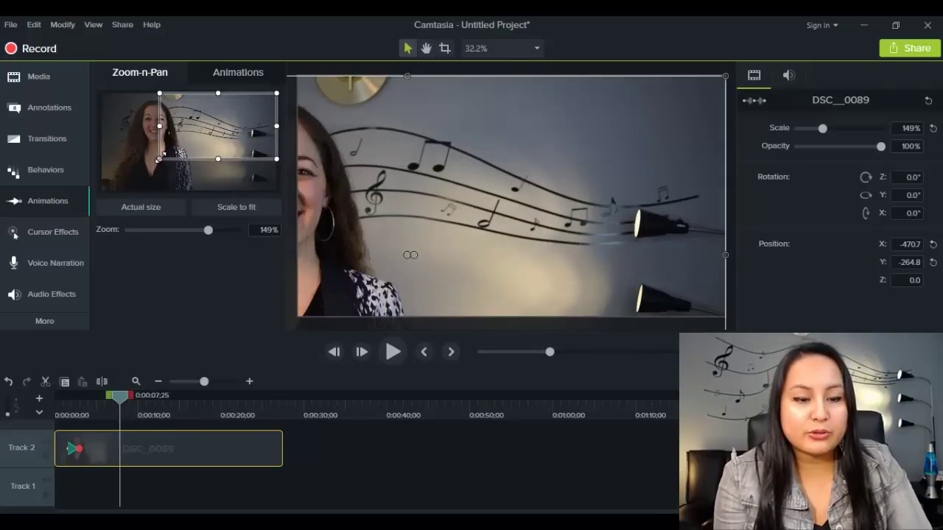
left_click_drag(157, 161, 101, 192)
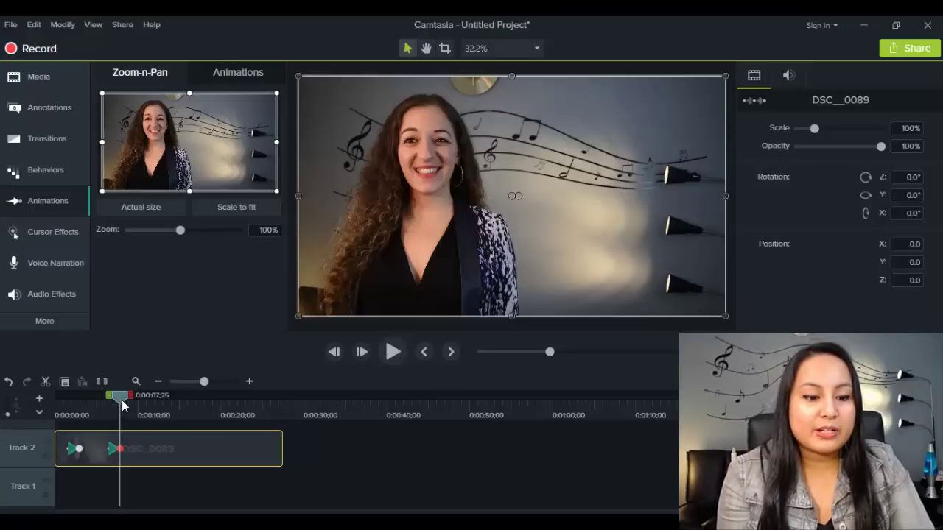
left_click_drag(122, 404, 60, 408)
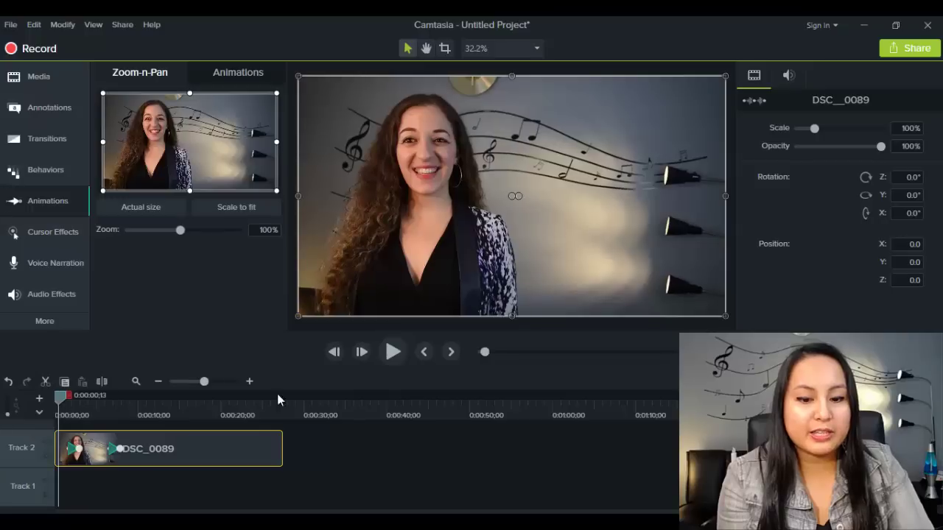
left_click(393, 352)
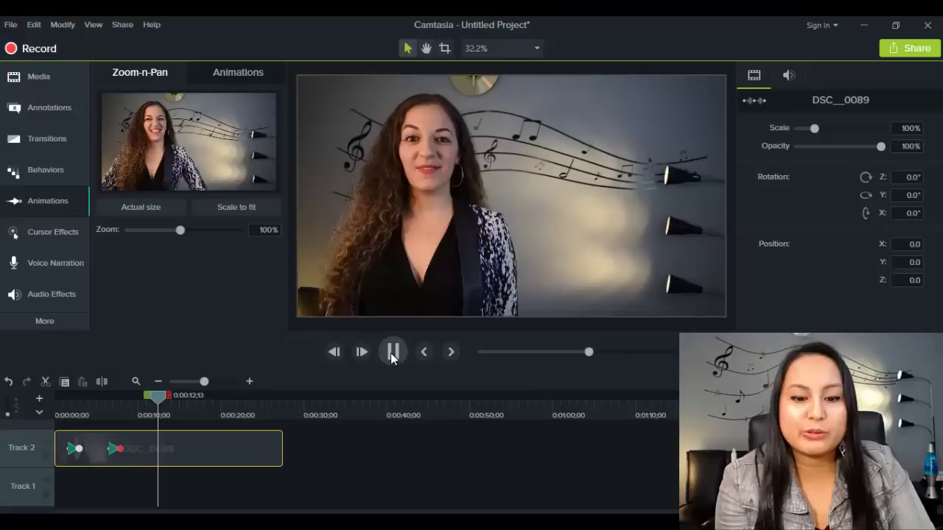
left_click(391, 352)
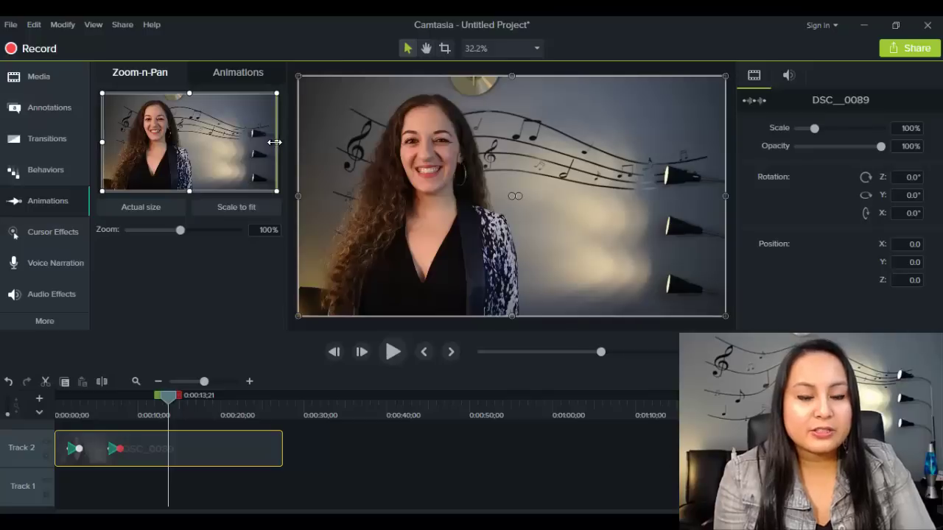
Zoom to 168% on the woman's face from 00:00:12;21, stretched to about 24 seconds.
left_click_drag(275, 141, 190, 137)
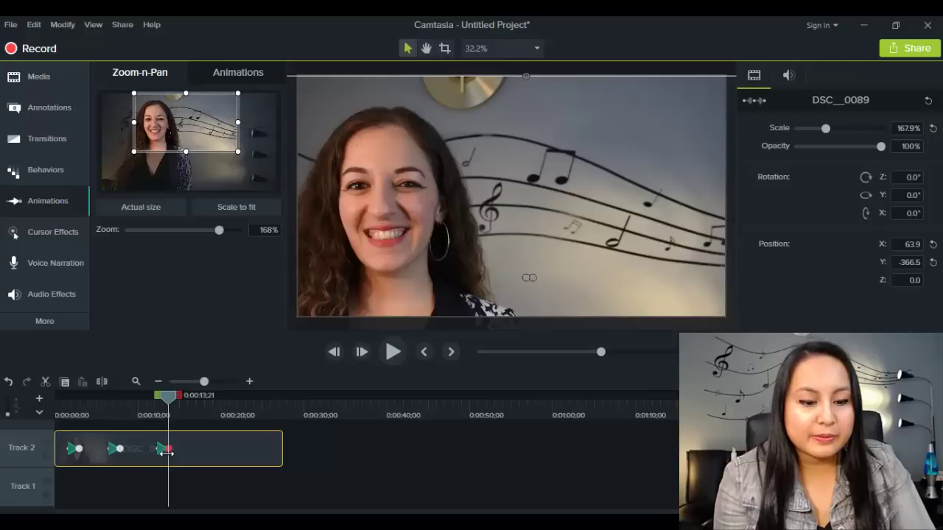
left_click_drag(166, 451, 258, 454)
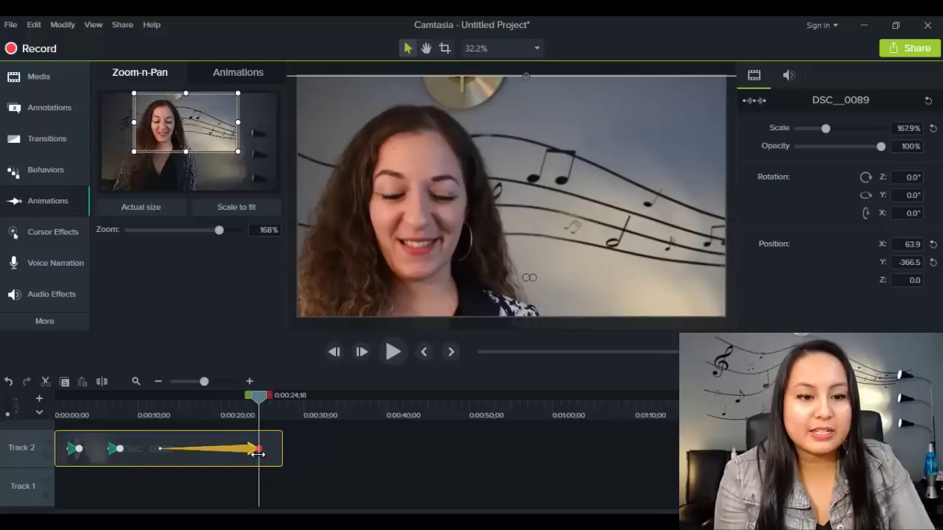
Play the clip from the start and from 12 s to check the slow zoom to 168%.
left_click(152, 408)
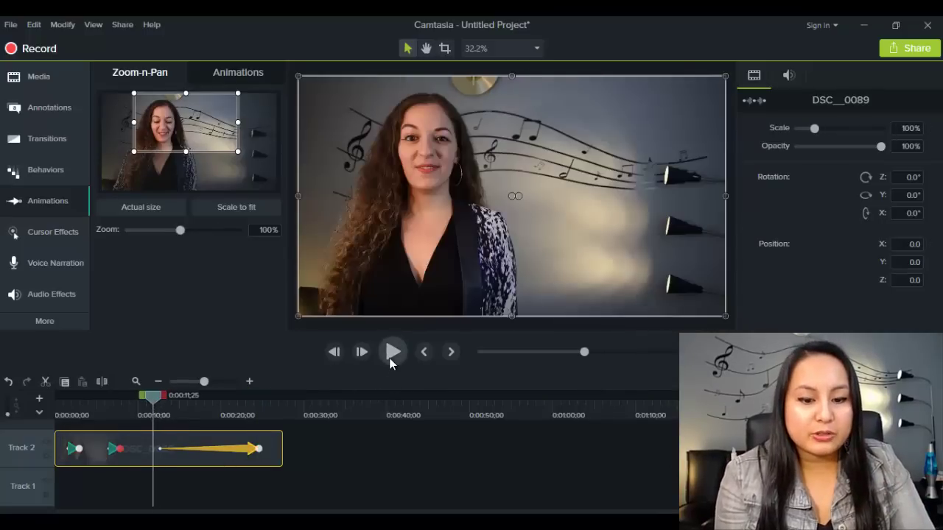
left_click(63, 416)
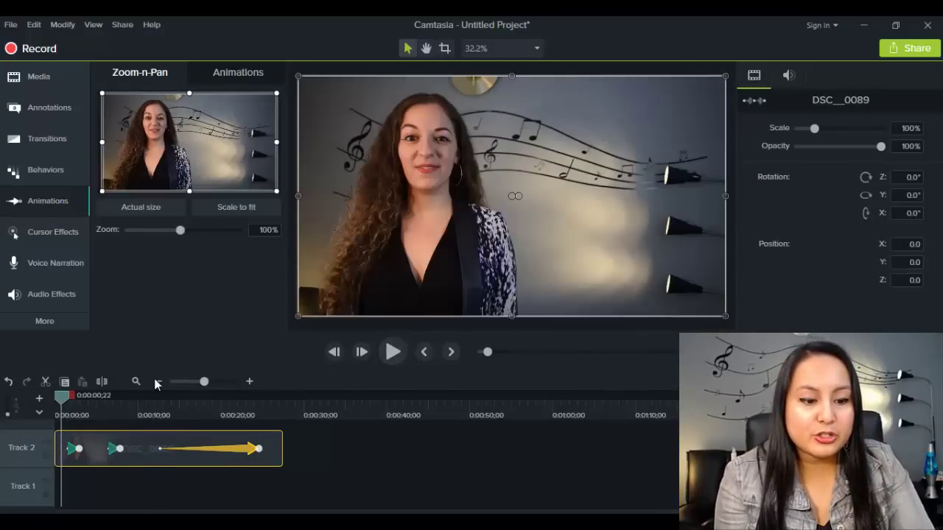
left_click(391, 353)
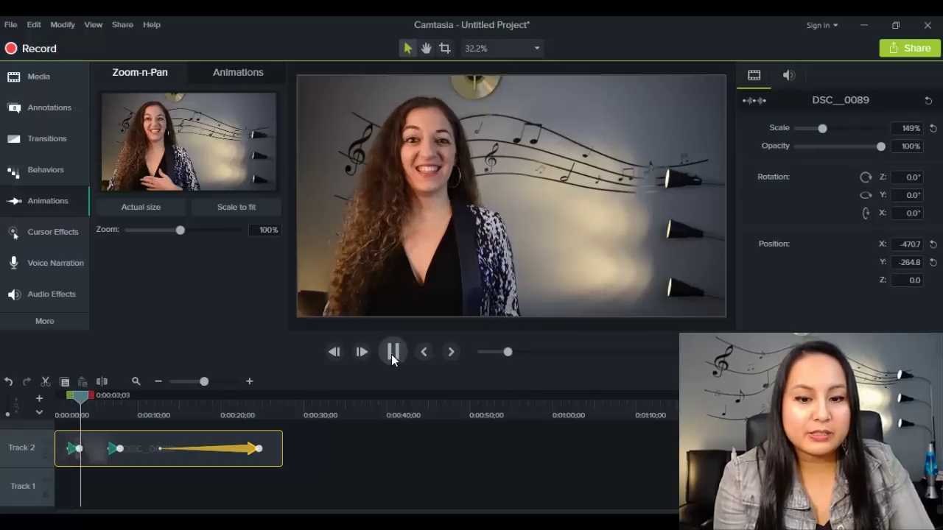
left_click(391, 353)
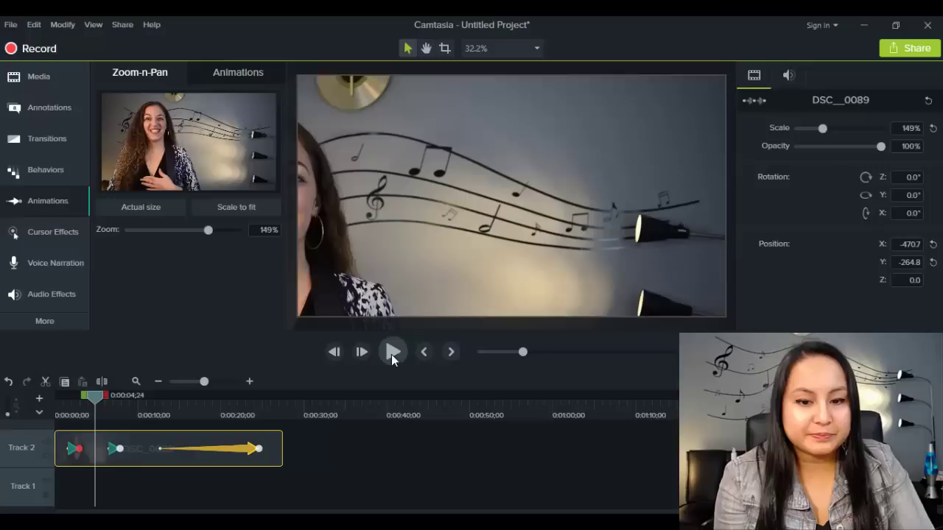
left_click(59, 406)
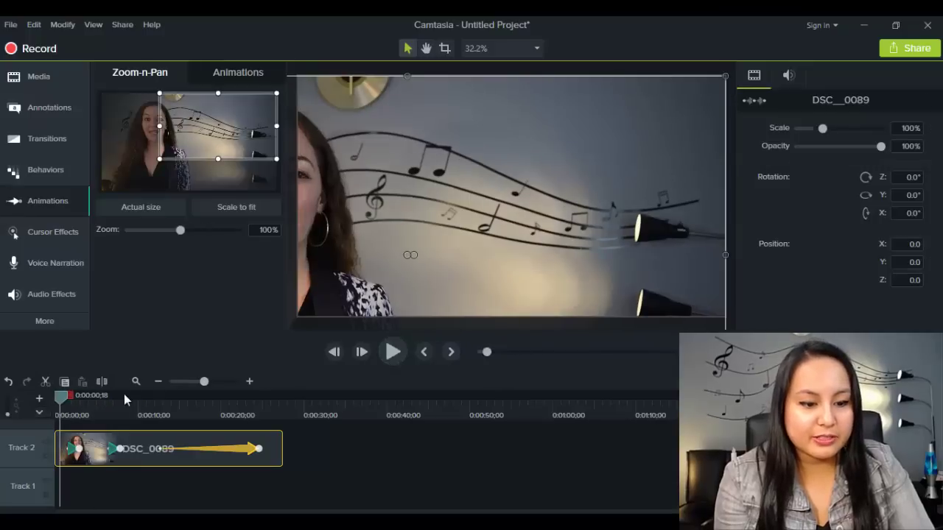
left_click(392, 356)
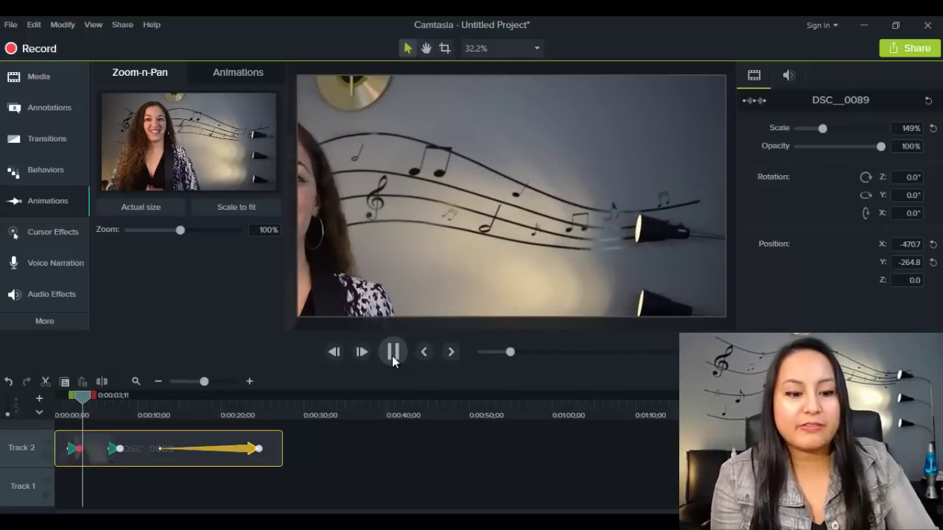
left_click(392, 355)
left_click(154, 416)
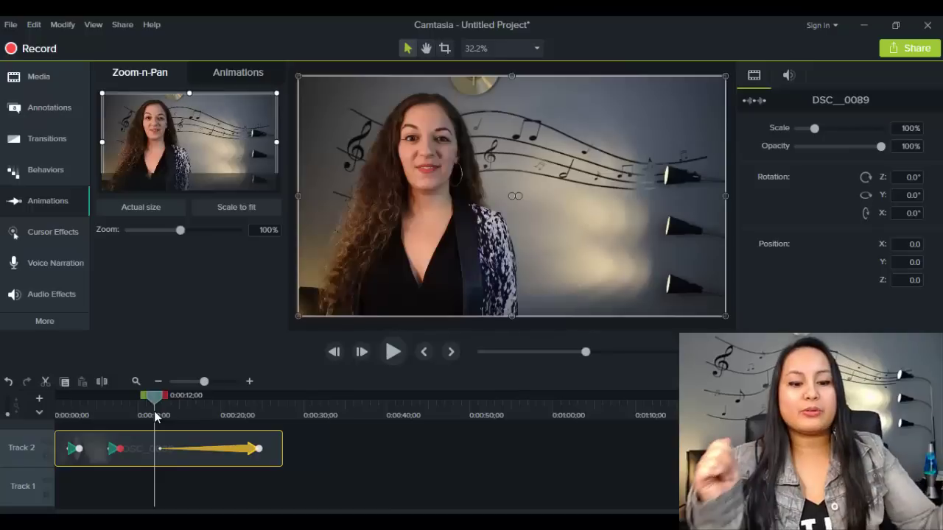
left_click(393, 352)
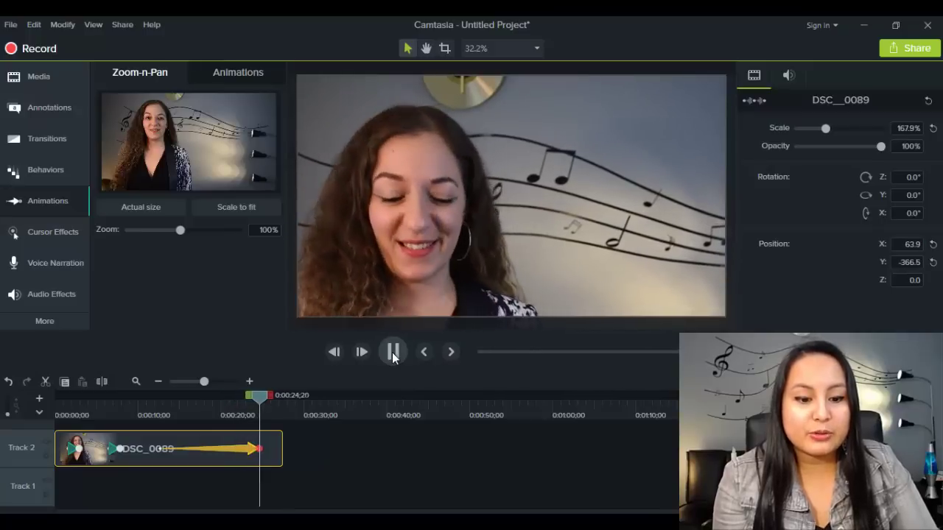
At 00:00:25;23, widen the Zoom-n-Pan box back to the full 100% frame.
left_click(392, 352)
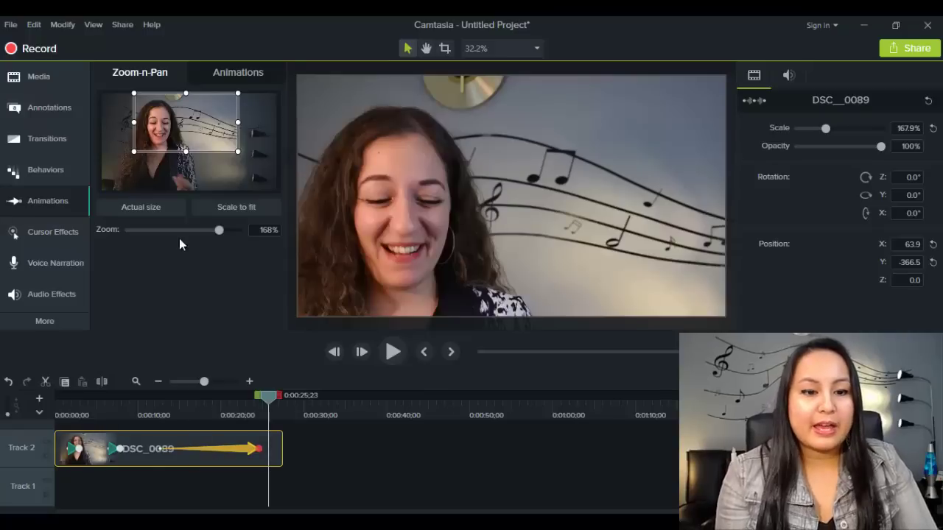
left_click_drag(169, 116, 141, 116)
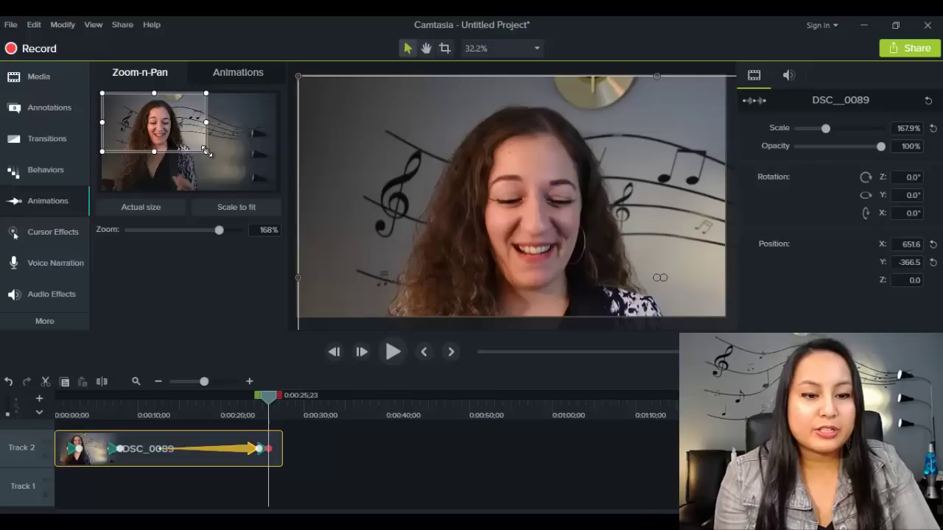
left_click_drag(206, 153, 274, 188)
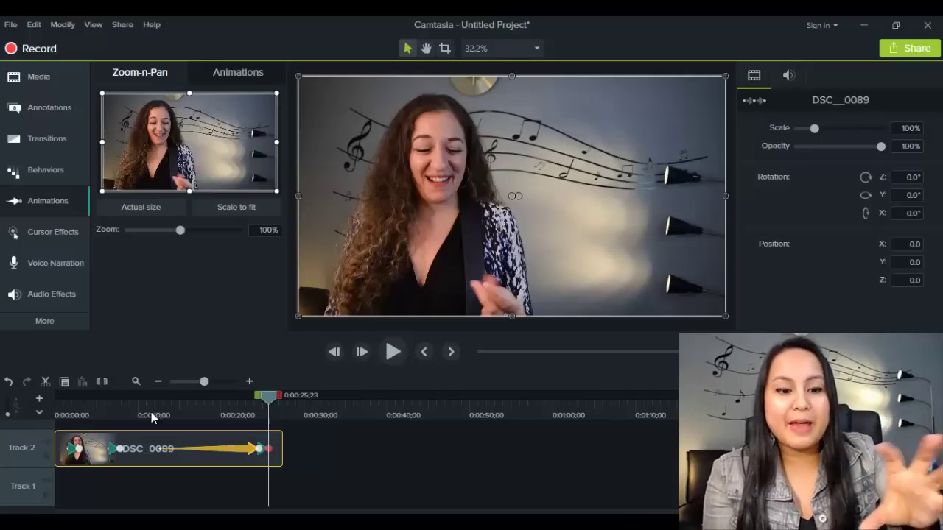
Delete every Zoom-n-Pan animation arrow on the DSC_0089 clip.
left_click(265, 451)
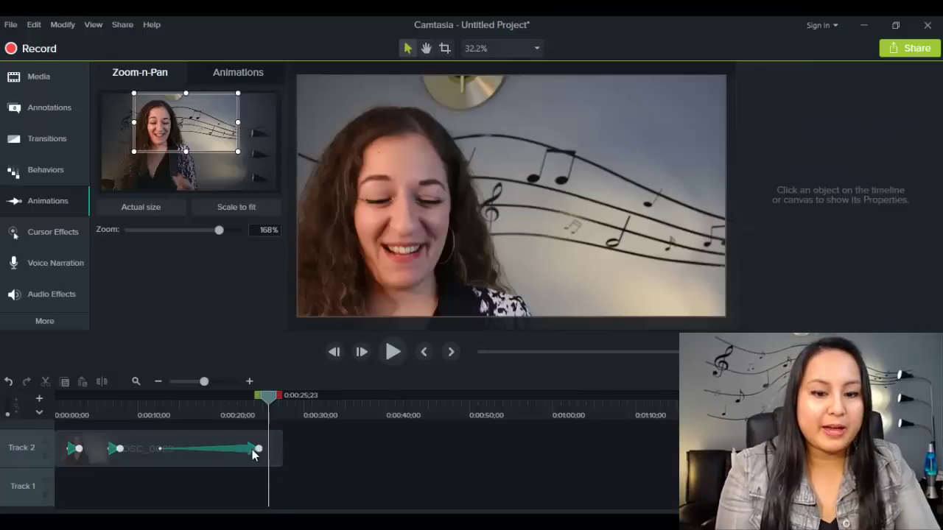
left_click(249, 450)
key("Delete")
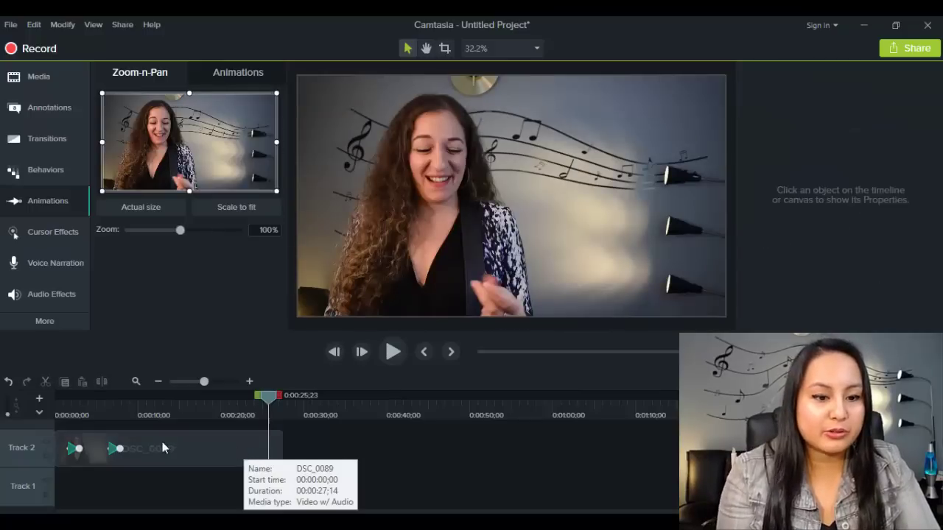
left_click(111, 449)
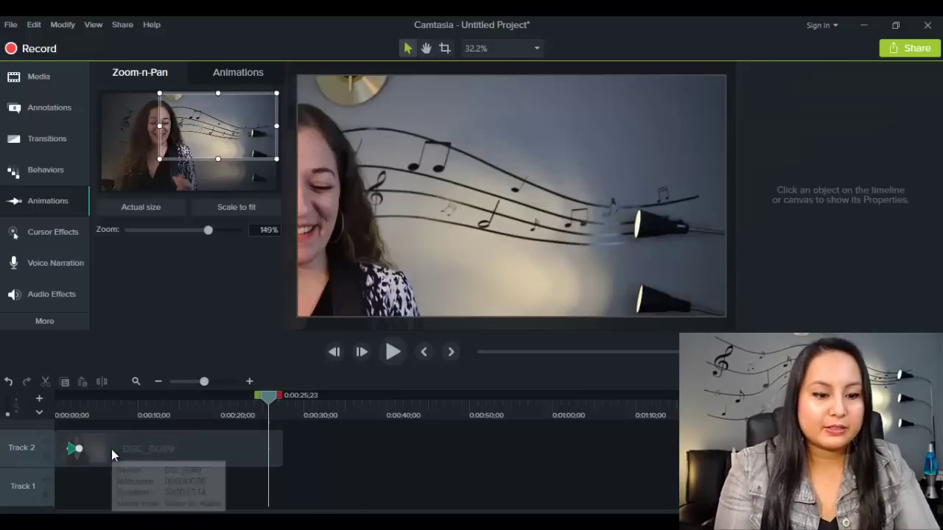
left_click(77, 448)
key("Delete")
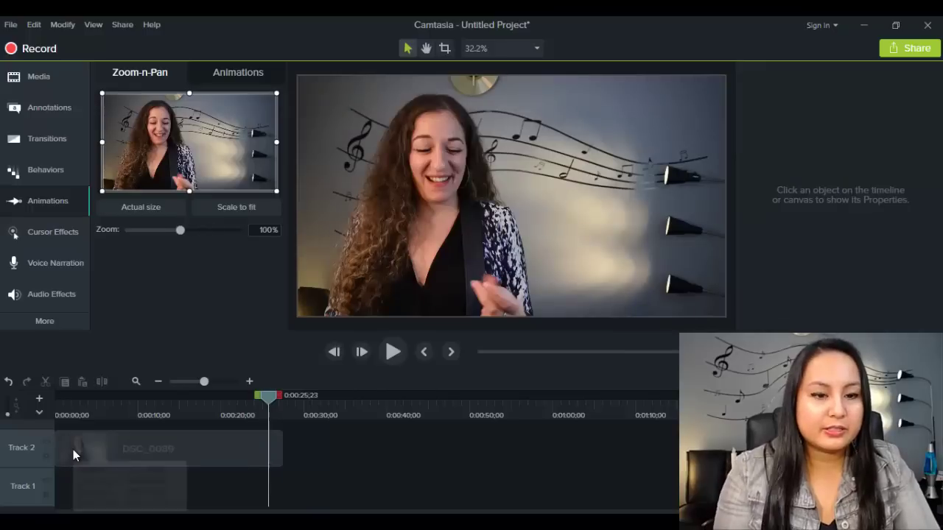
Zoom to 309% on the treble clef and face at the start, panning to the lamp by 0:00:24;18.
left_click(66, 410)
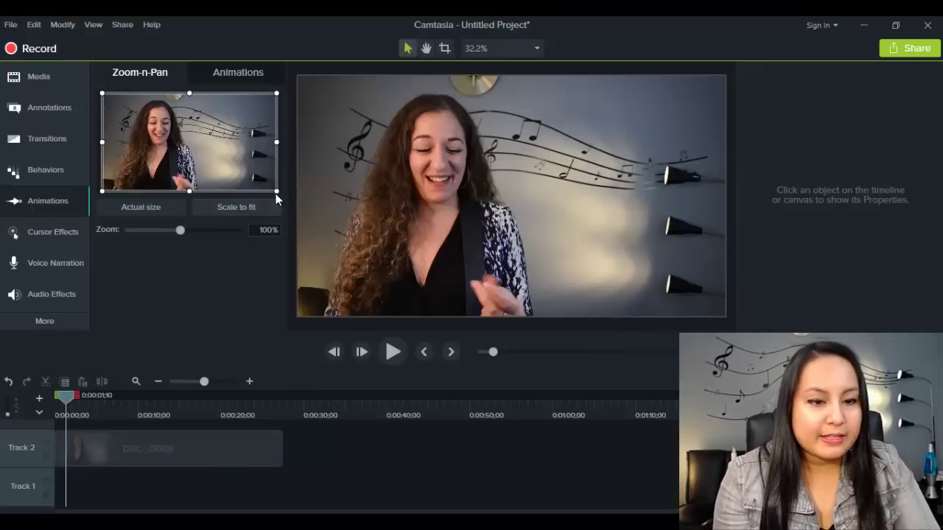
left_click_drag(219, 157, 125, 129)
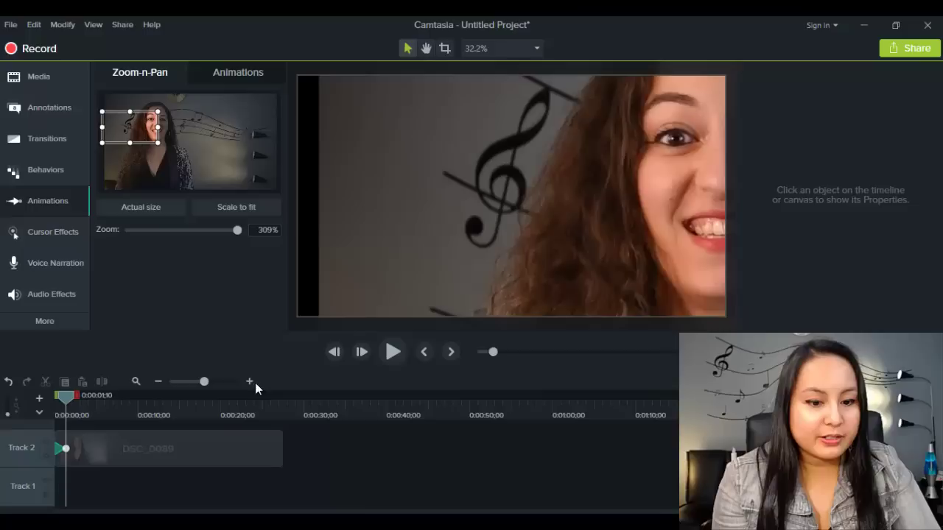
left_click(259, 410)
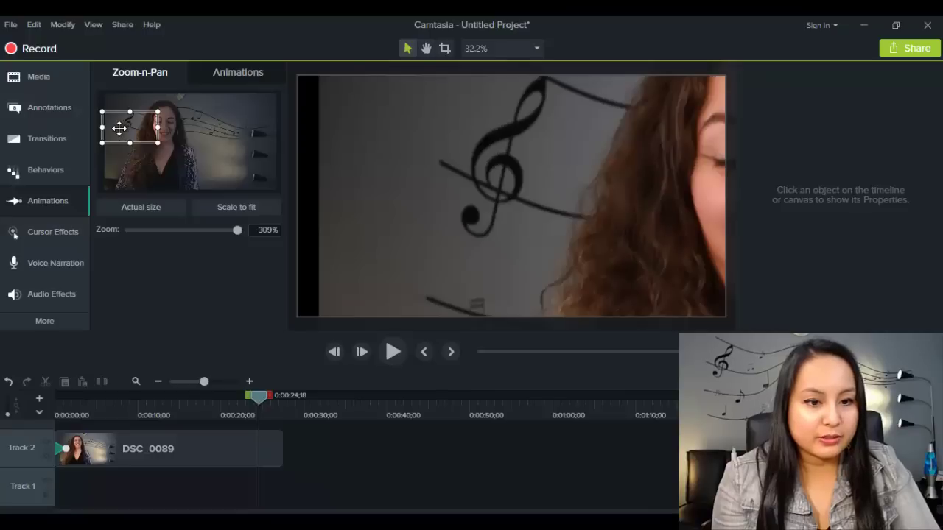
left_click_drag(119, 129, 239, 128)
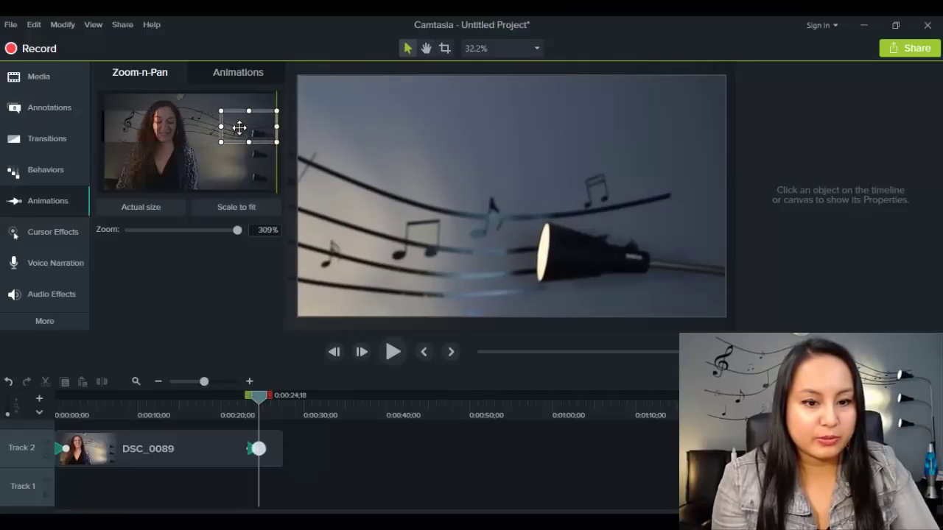
key("ctrl+Home")
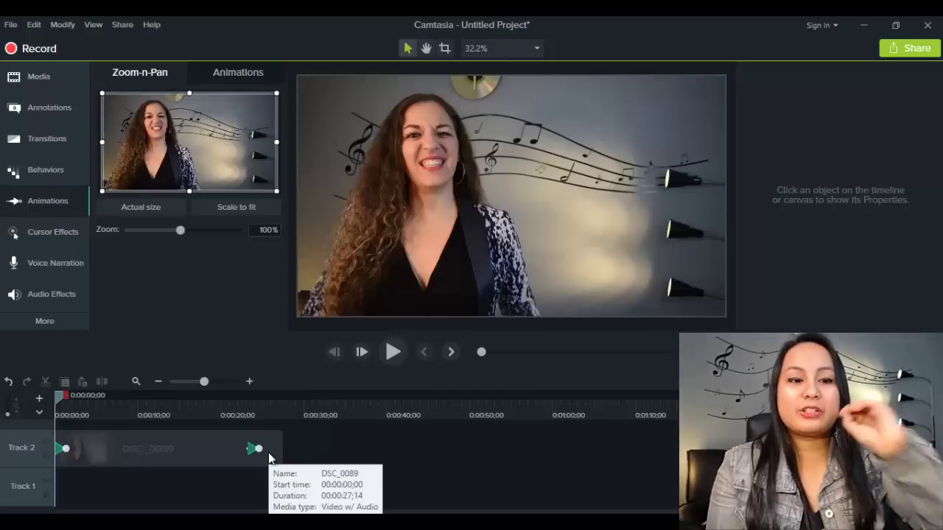
Preview the opening zoom-in and, from 0:00:20;18, the pan to the lamp.
left_click(399, 352)
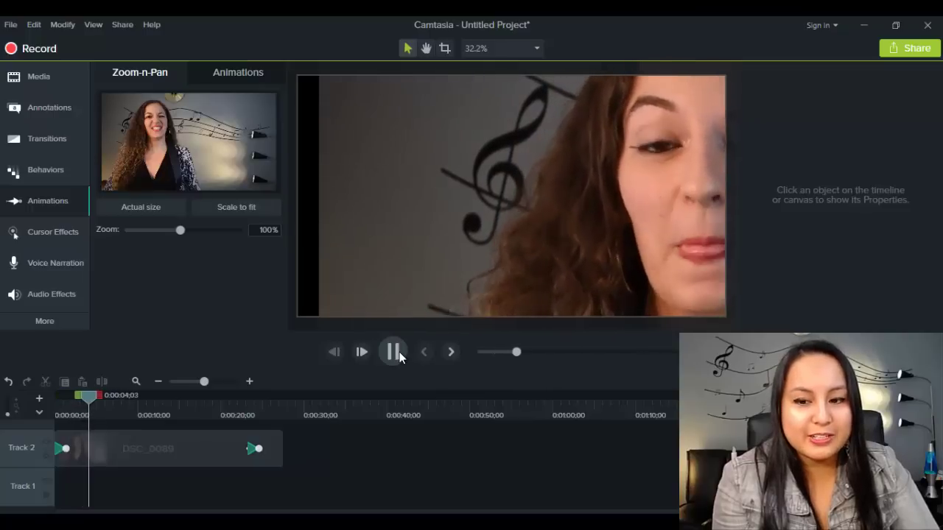
left_click(399, 352)
left_click(225, 411)
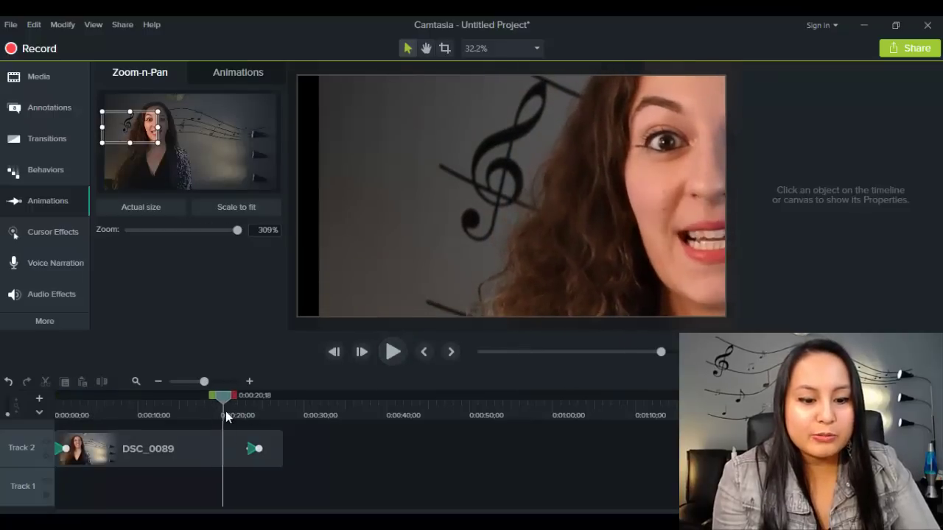
left_click(394, 353)
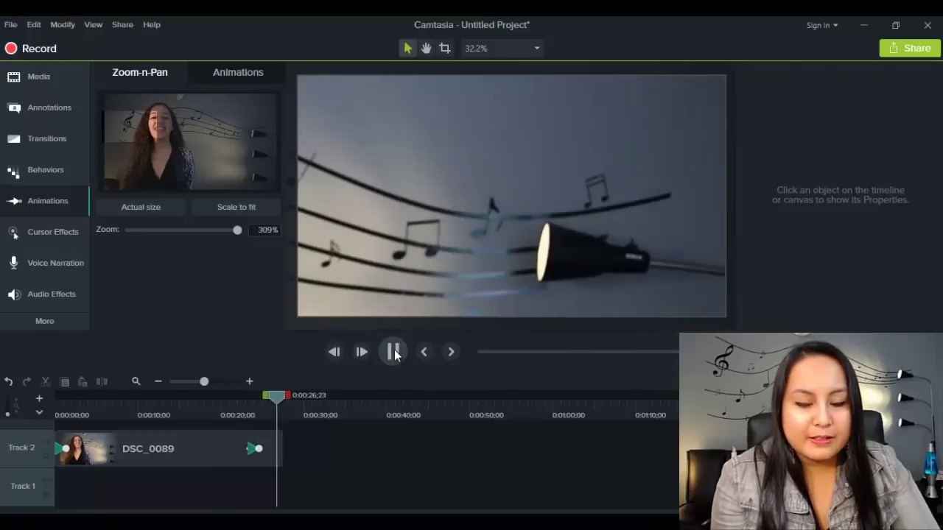
left_click(394, 353)
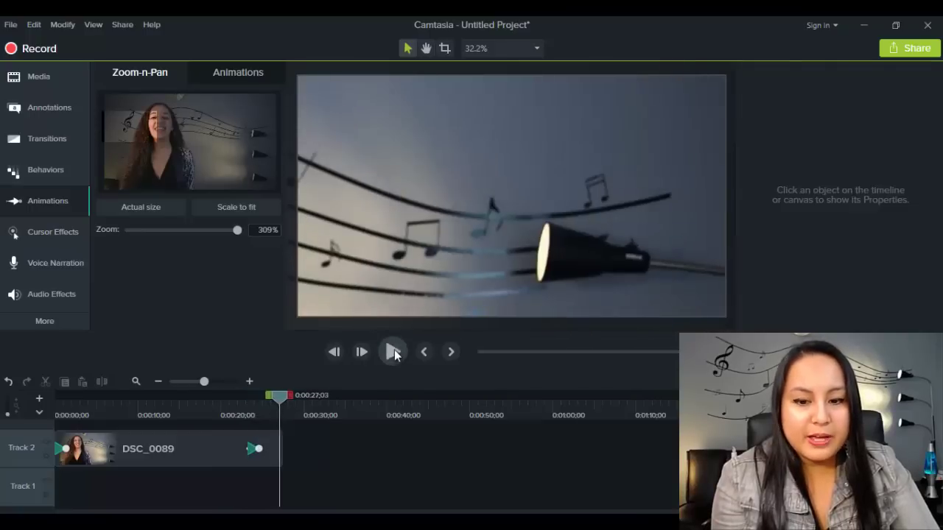
Drag the pan animation's start back to about 0:00:16;16.
left_click(238, 447)
left_click_drag(238, 448, 187, 449)
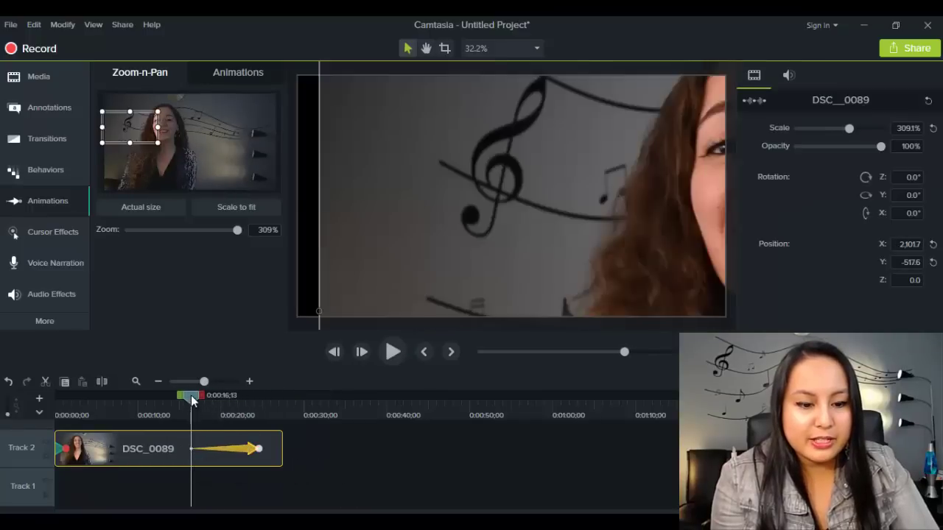
left_click_drag(191, 396, 177, 398)
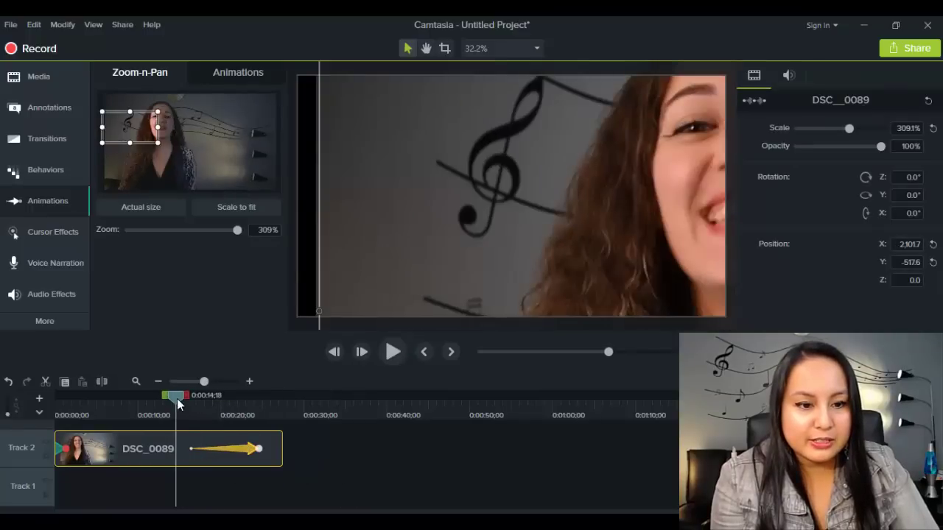
left_click(392, 352)
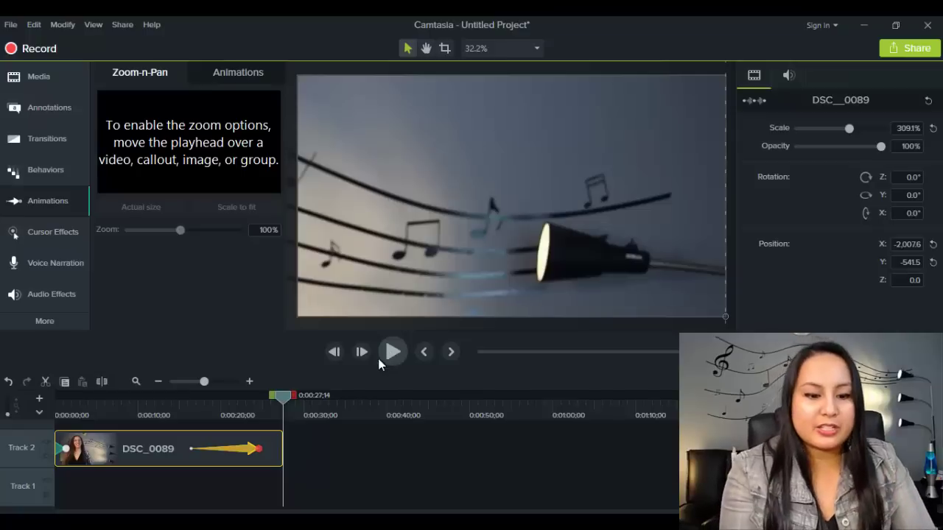
left_click(151, 414)
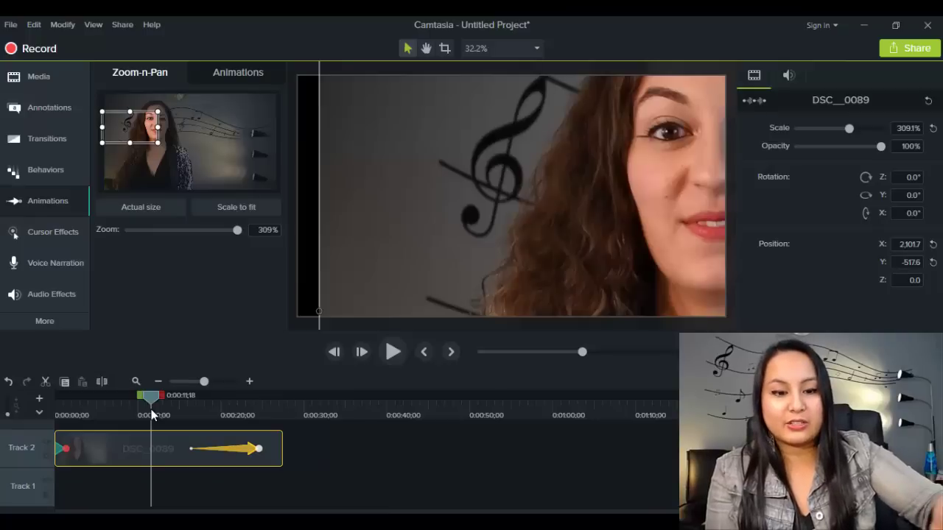
left_click(61, 450)
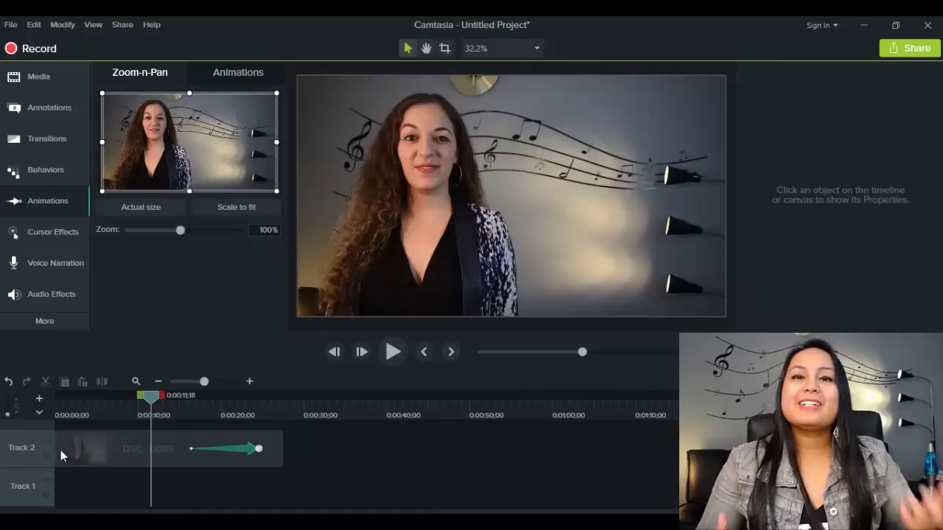